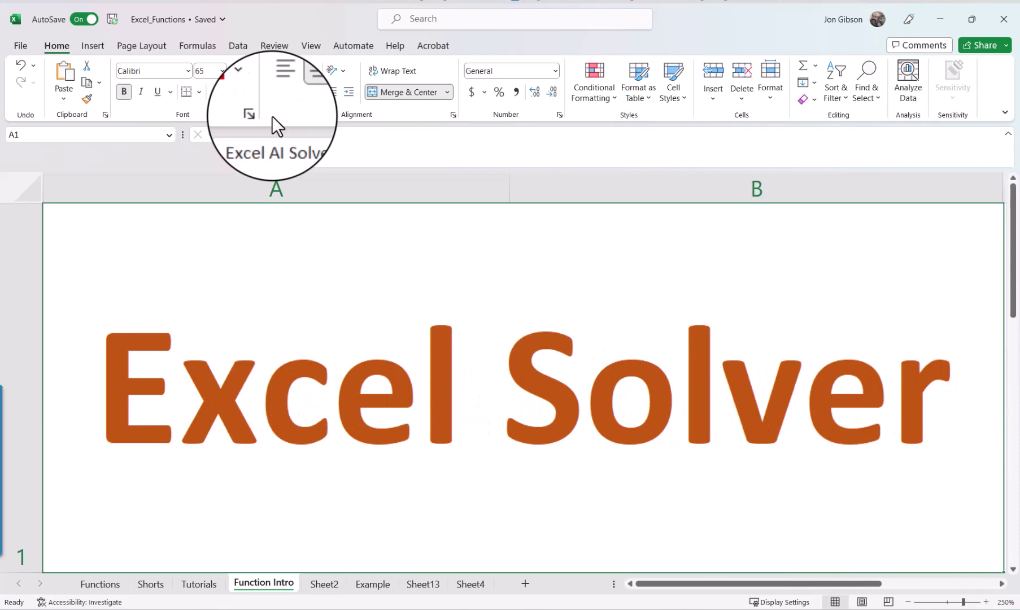
Enable the Solver Add-in from the Excel Add-ins list in Excel Options
click(23, 46)
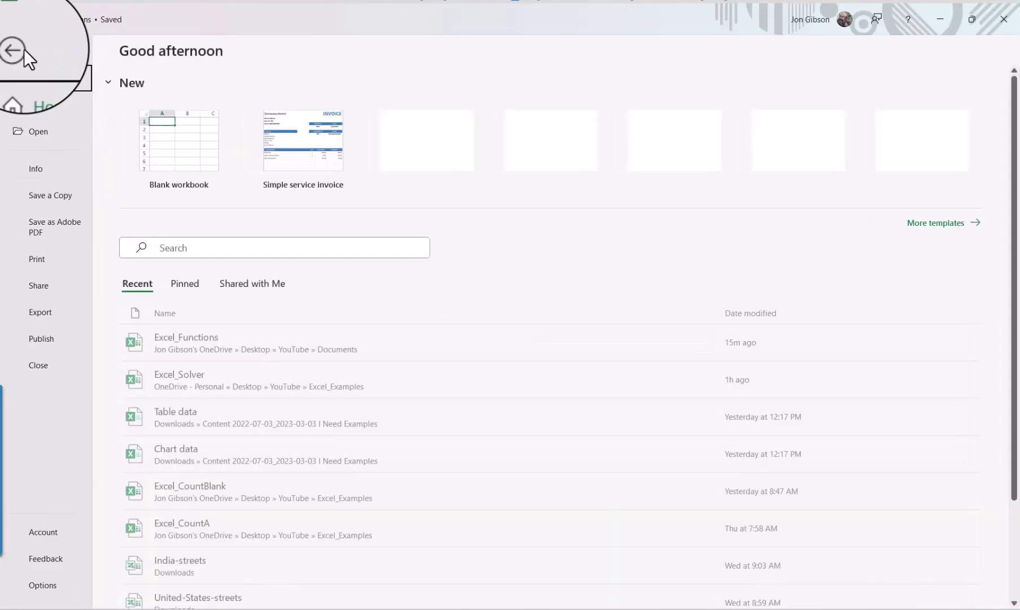
click(40, 583)
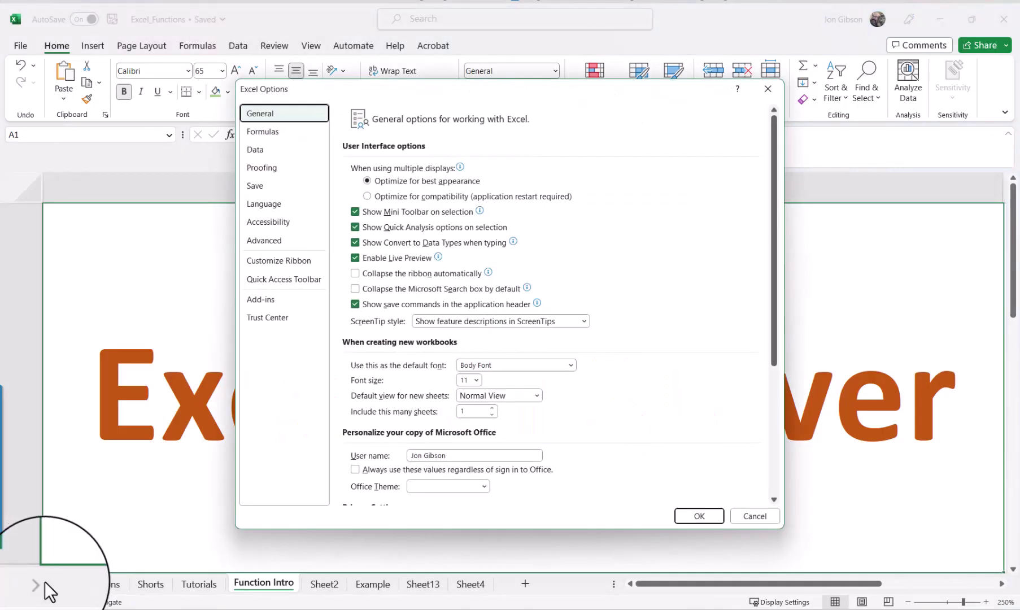
click(267, 298)
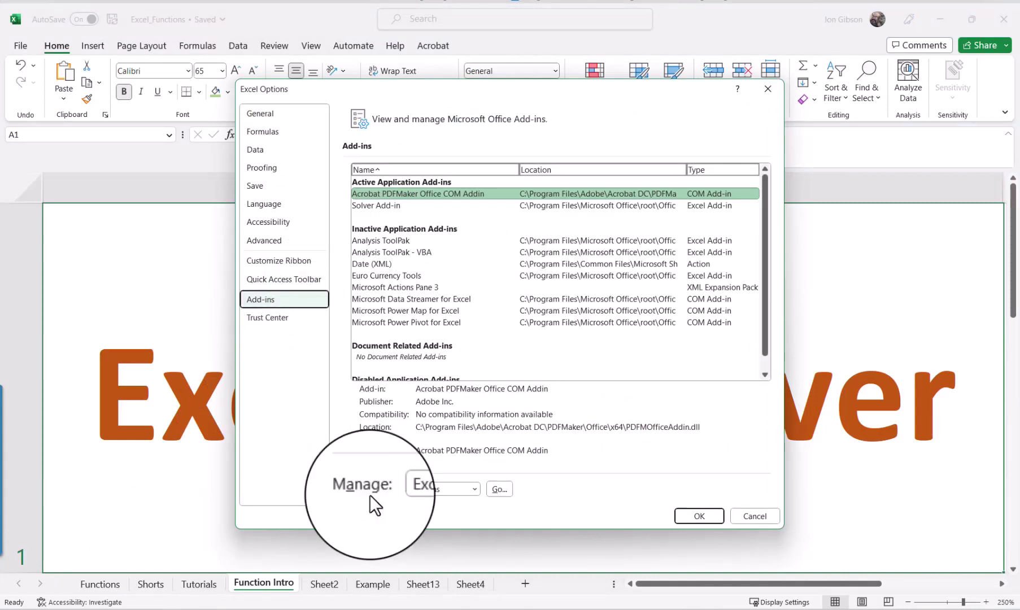
click(451, 489)
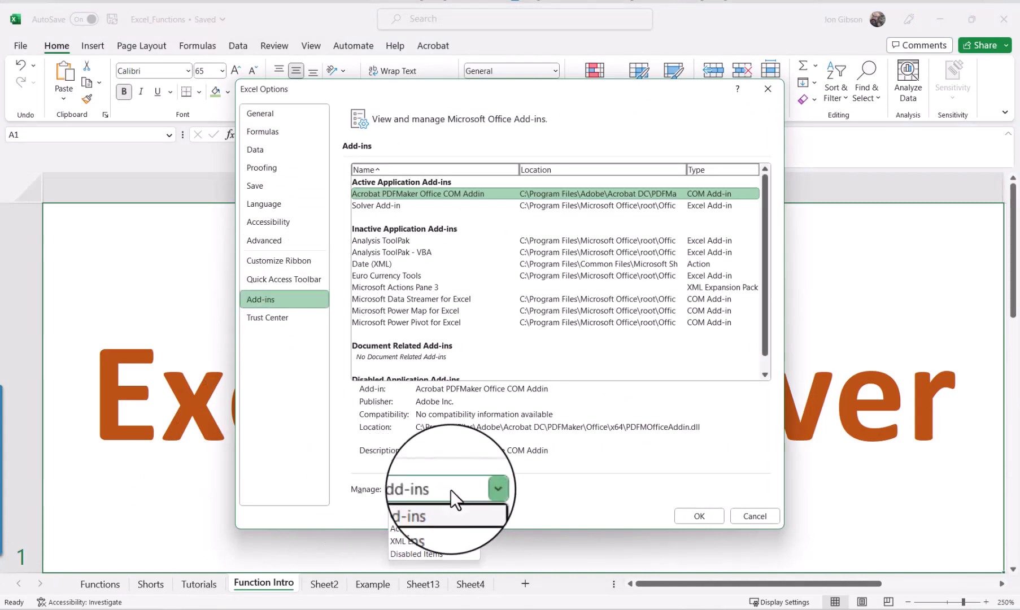
click(444, 501)
click(500, 489)
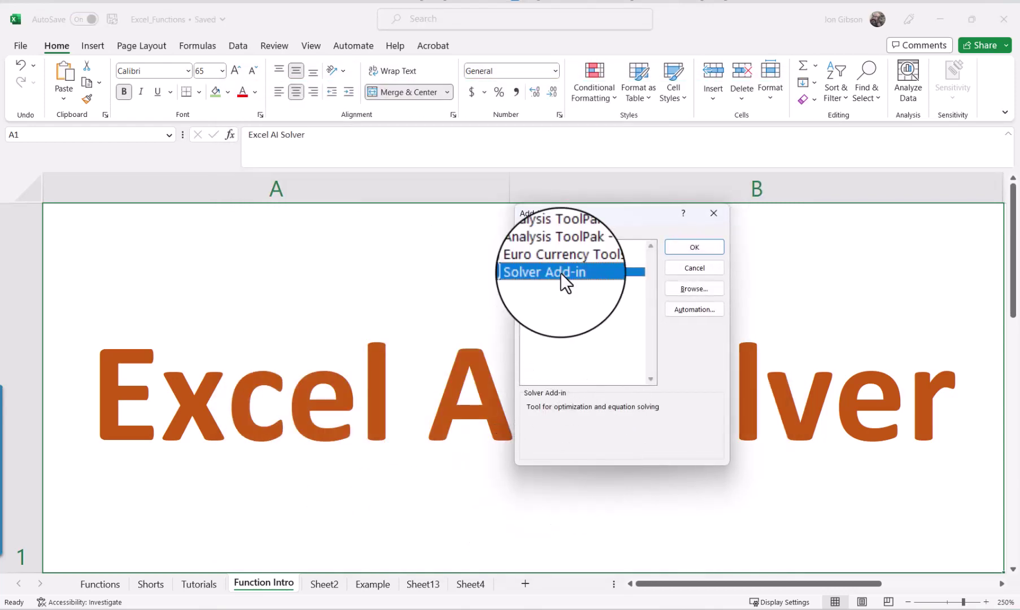
click(525, 273)
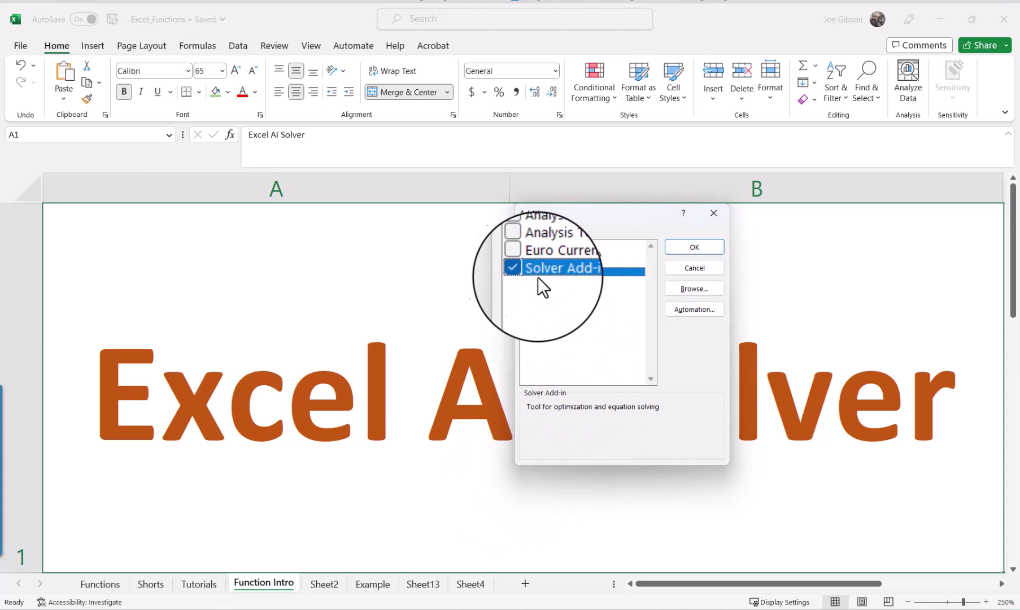
click(701, 247)
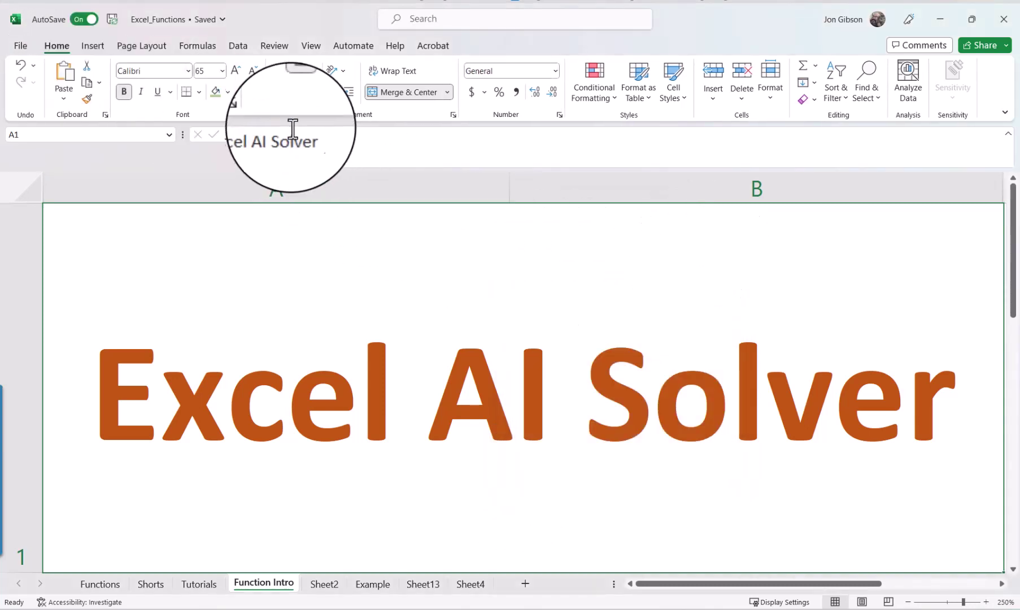
Show the Data ribbon on the Inventory Order Sheet with its 12,000.00 budget
click(237, 47)
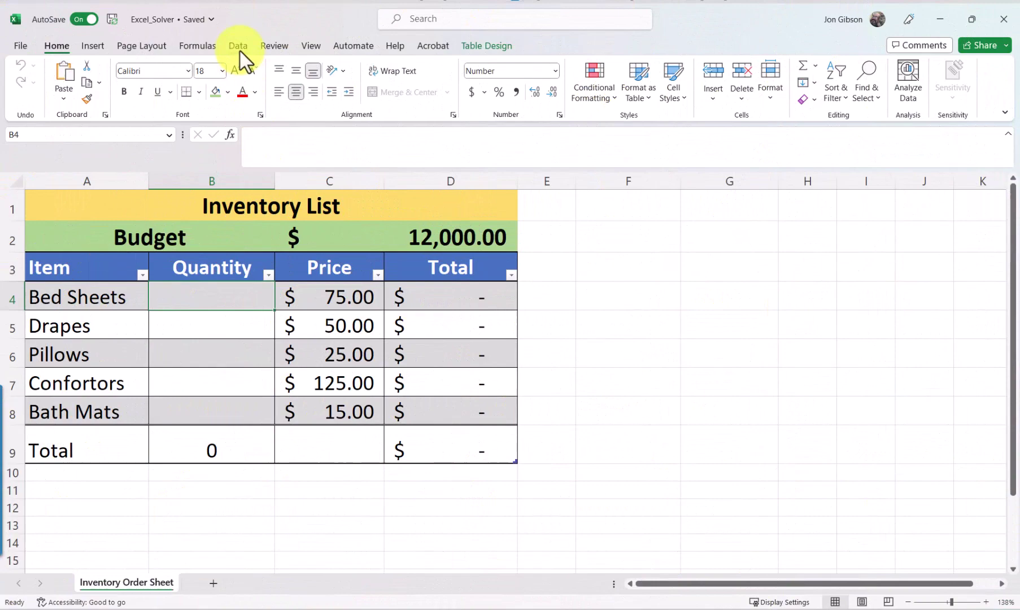
Open Solver and set it to maximise $D$9 by changing quantity cells $B$4:$B$8
click(237, 46)
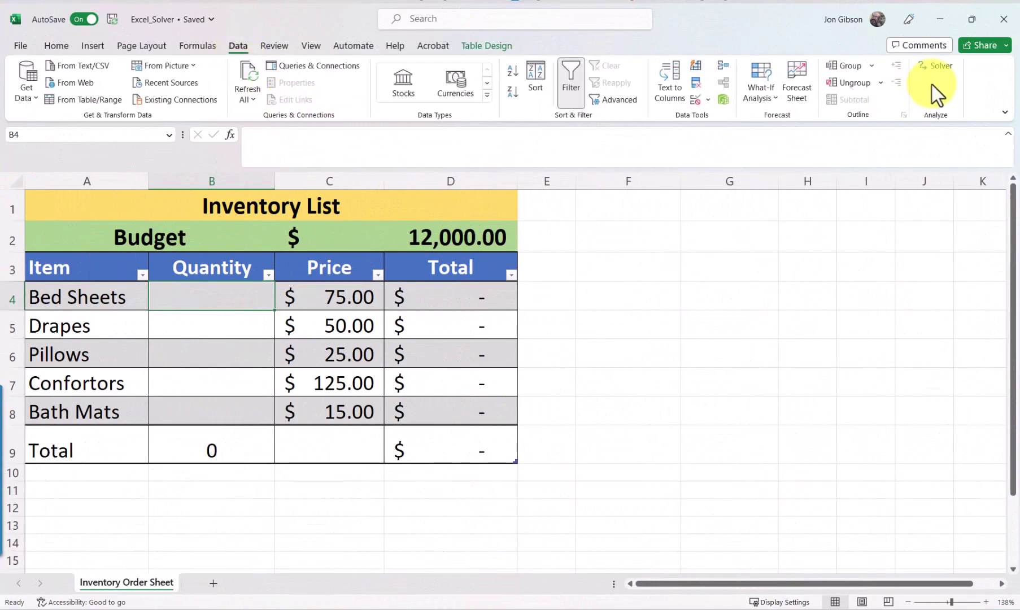
click(940, 67)
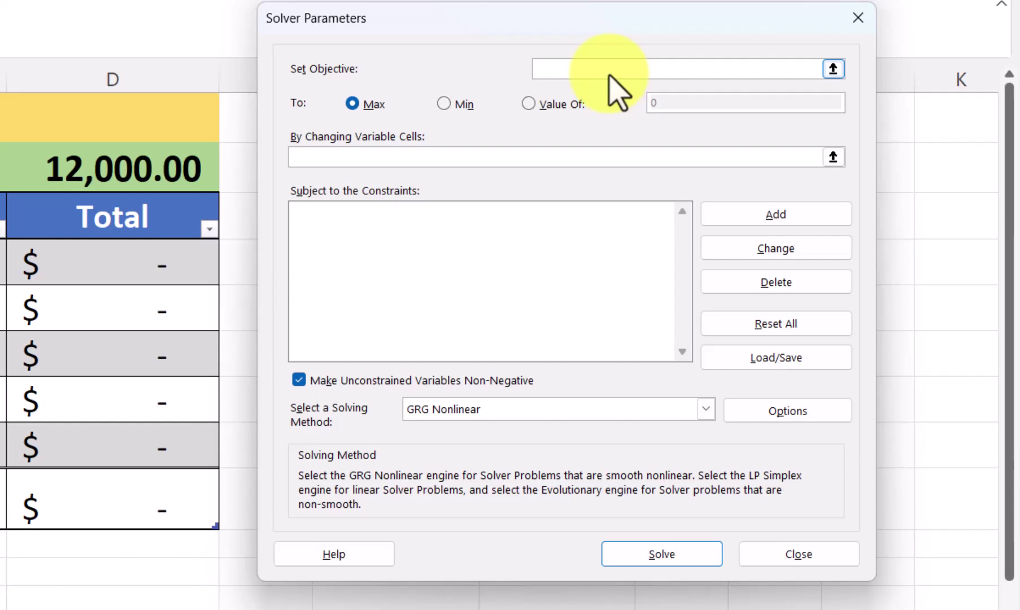
click(138, 511)
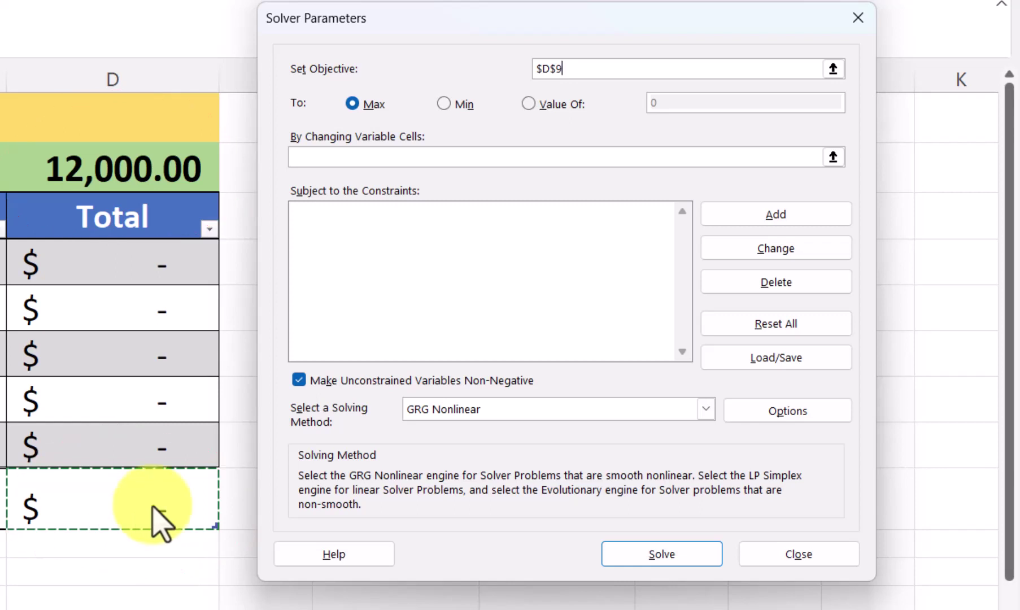
click(442, 157)
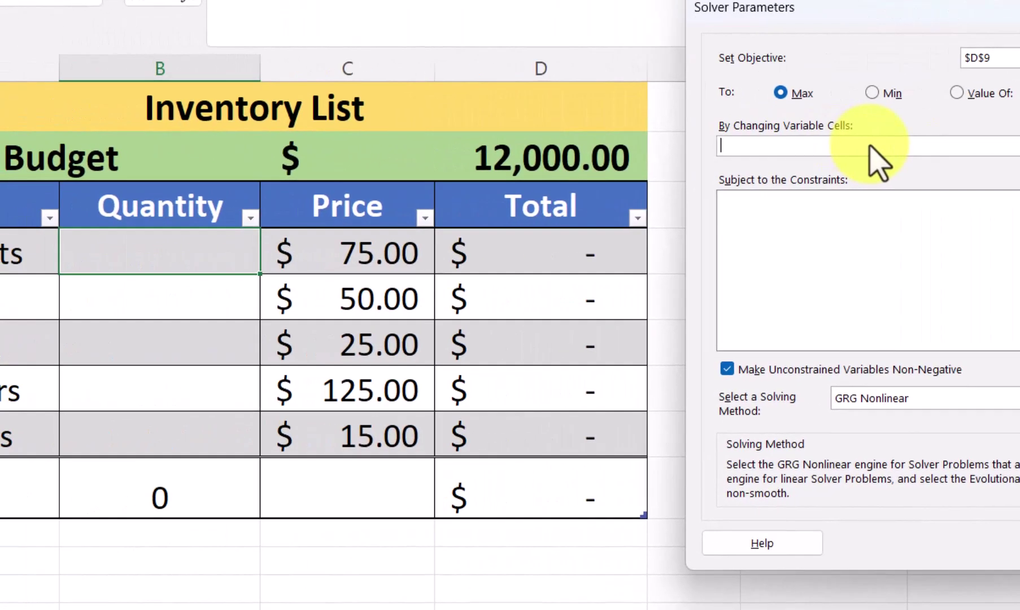
drag(169, 270, 170, 451)
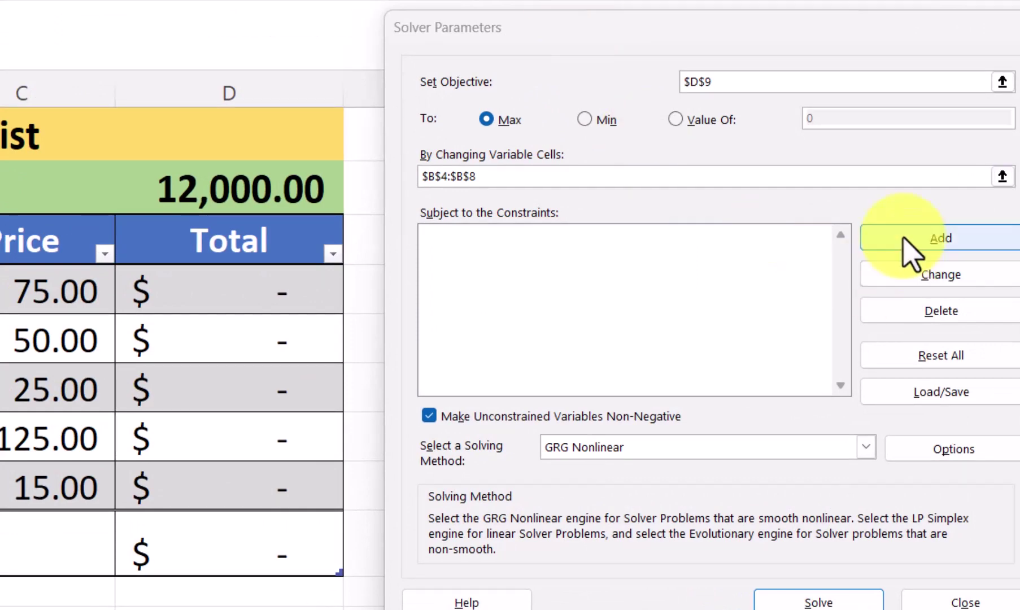
Add the constraint $D$9 = $C$2 so the total equals the 12,000.00 budget
click(906, 249)
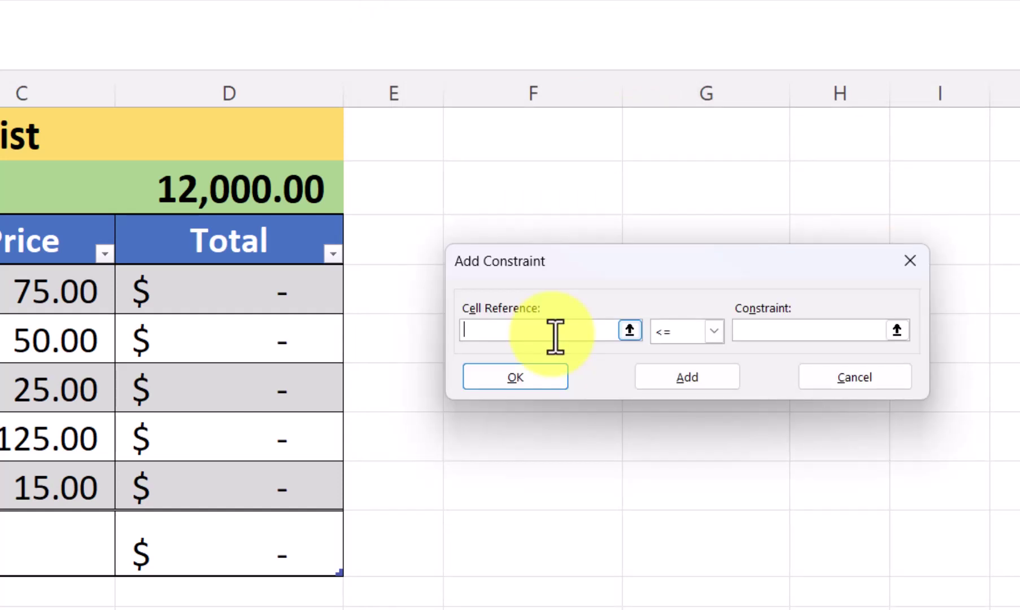
click(275, 556)
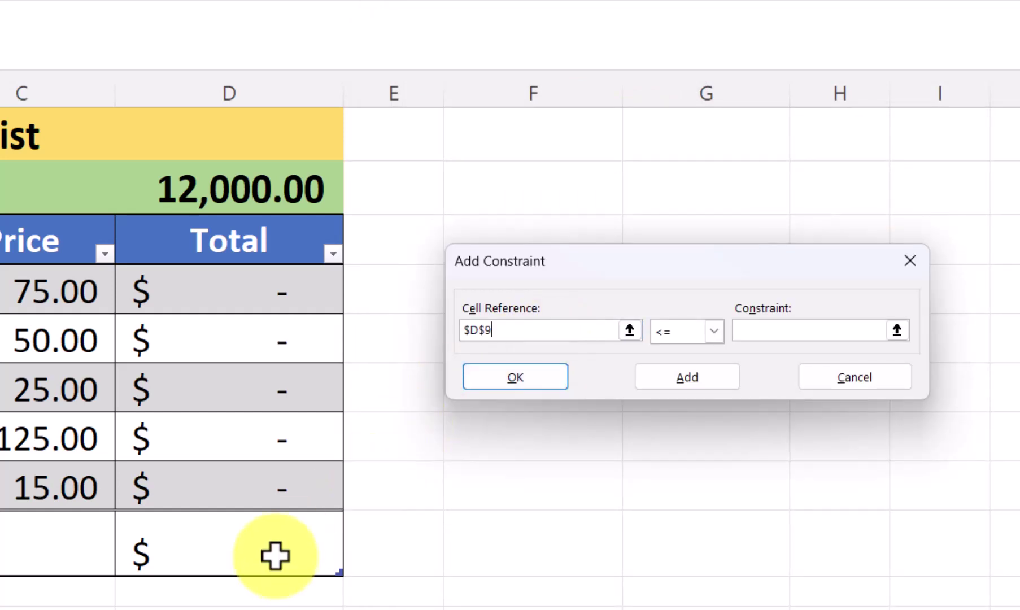
click(713, 331)
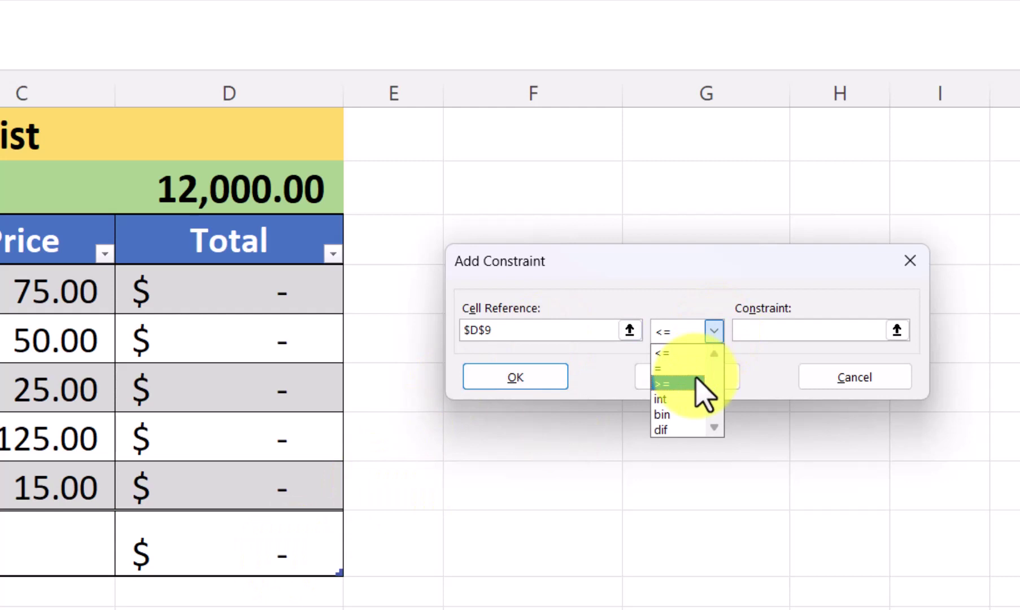
click(677, 368)
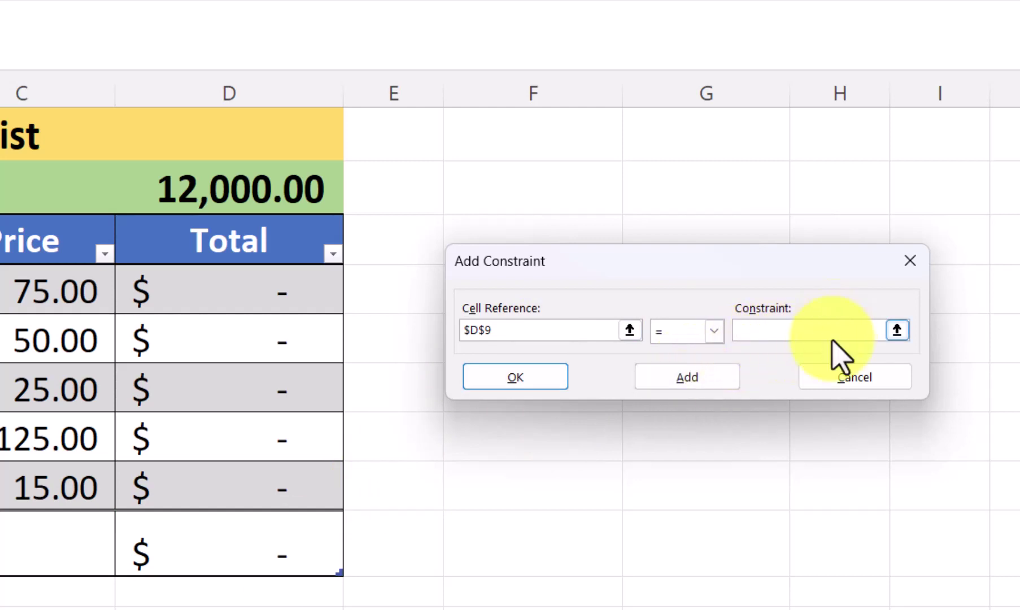
click(63, 189)
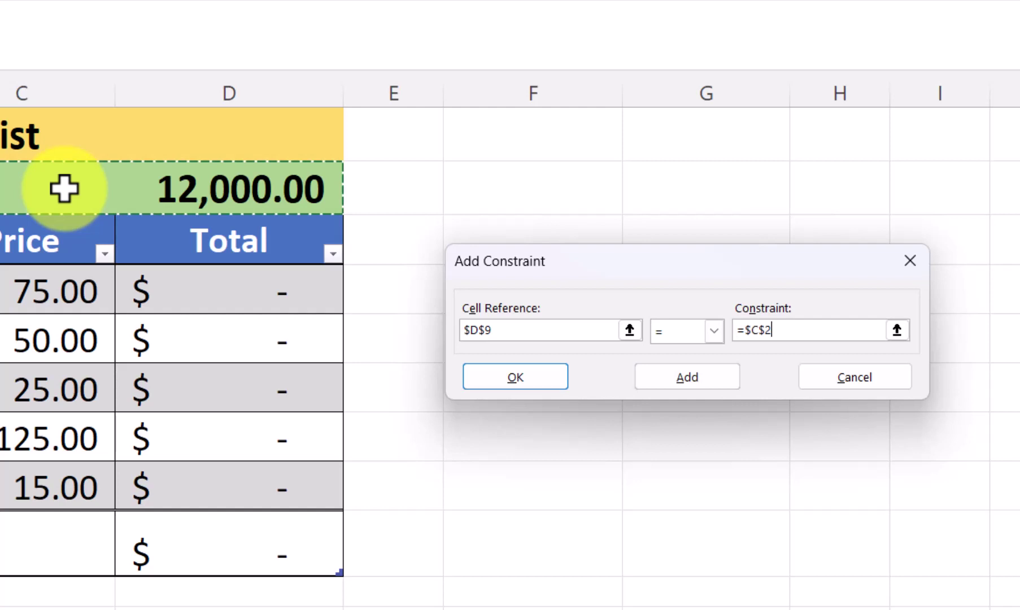
click(540, 375)
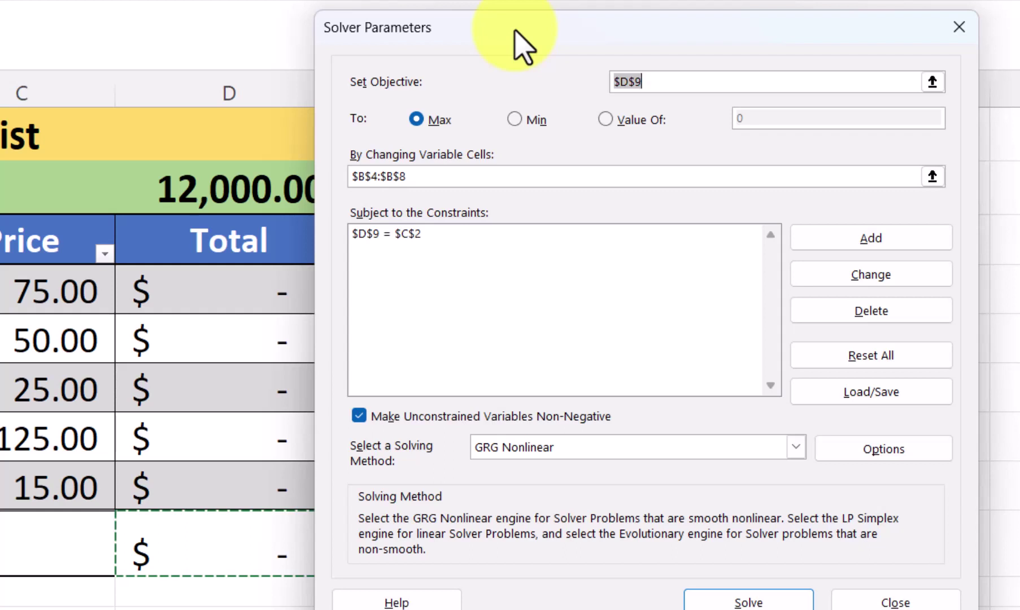
Add an int constraint making quantity cells $B$4:$B$8 whole numbers
click(805, 238)
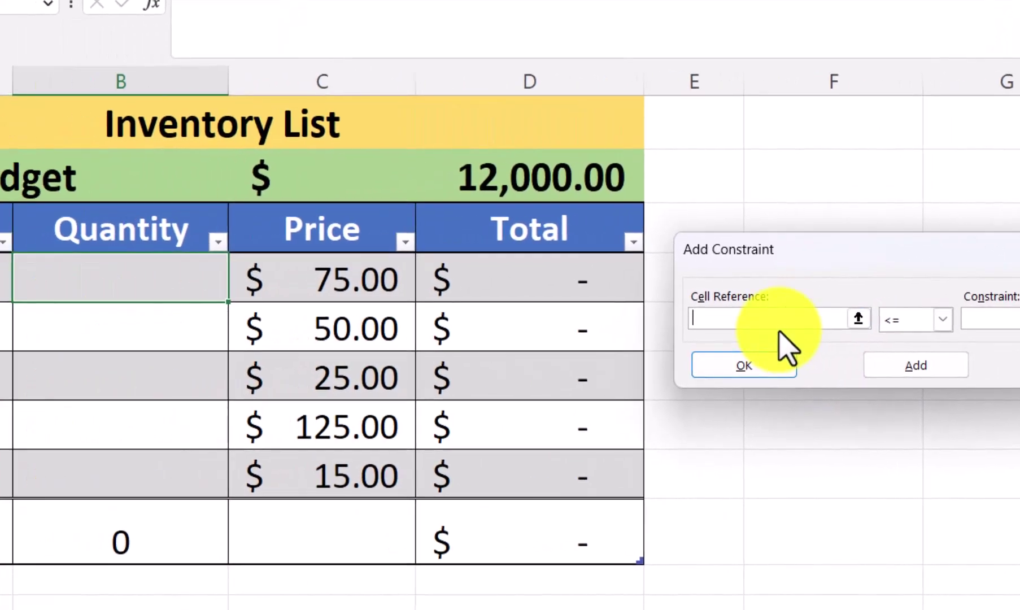
drag(121, 278, 101, 477)
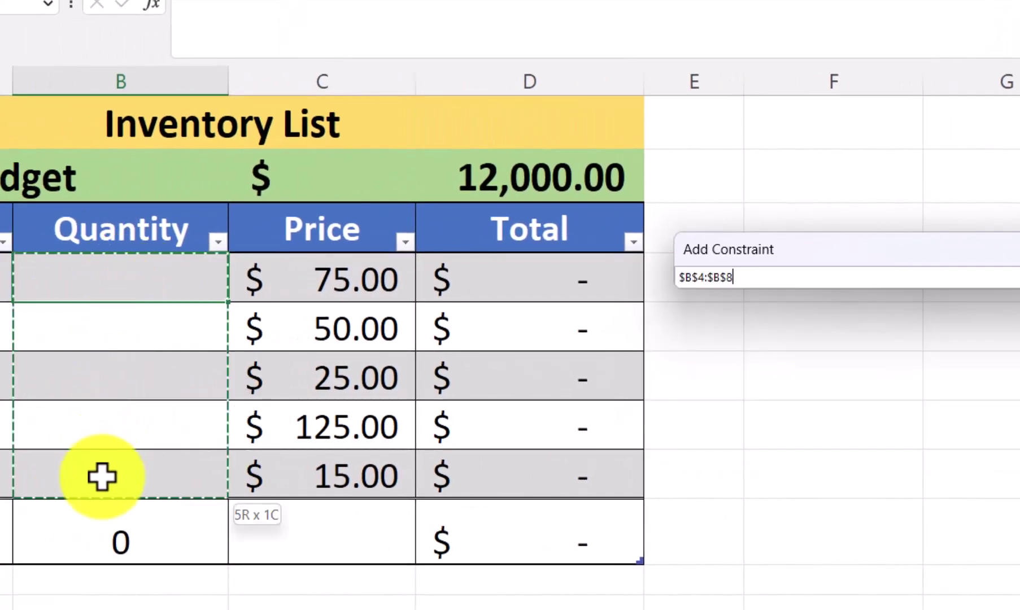
click(918, 316)
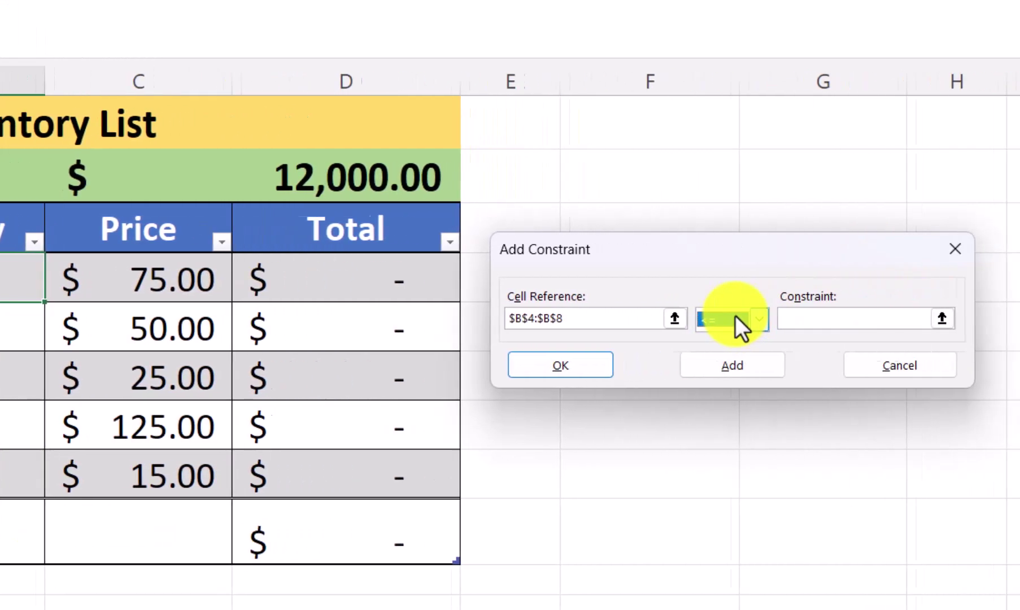
click(735, 316)
click(729, 391)
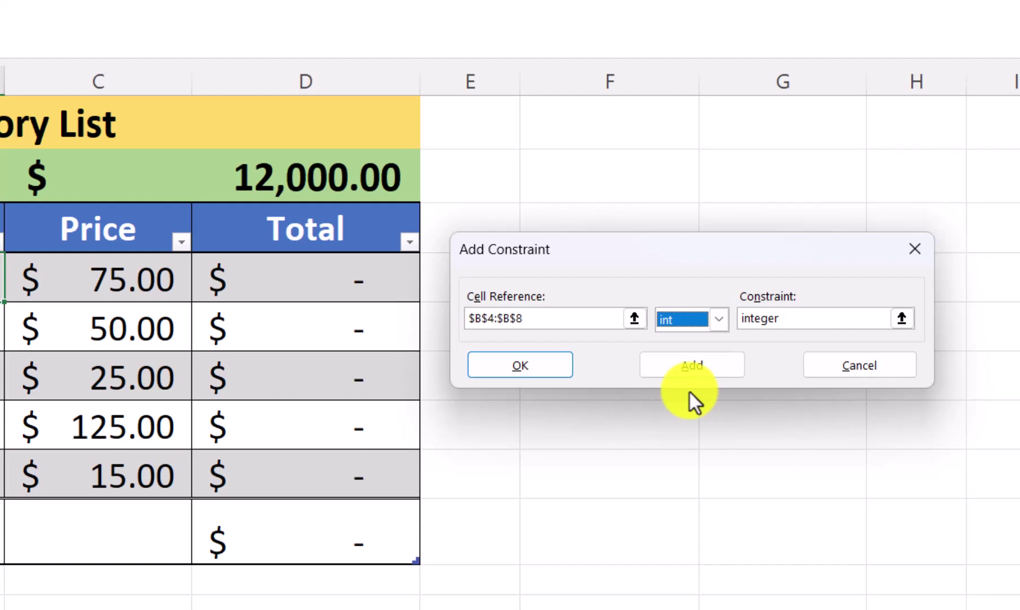
click(544, 369)
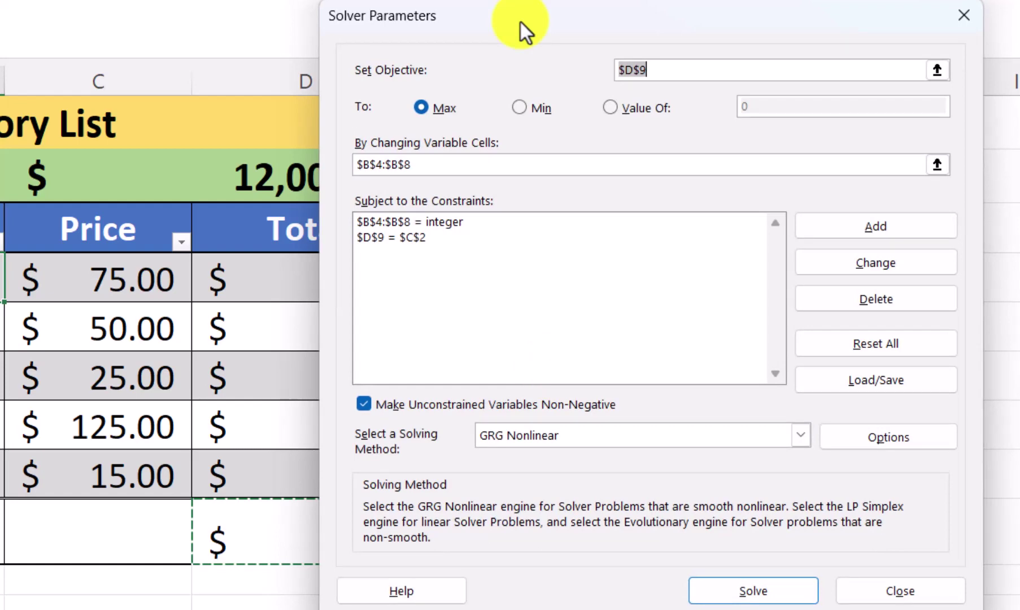
Add the minimum-quantity constraint $B$4:$B$8 >= 10
click(892, 228)
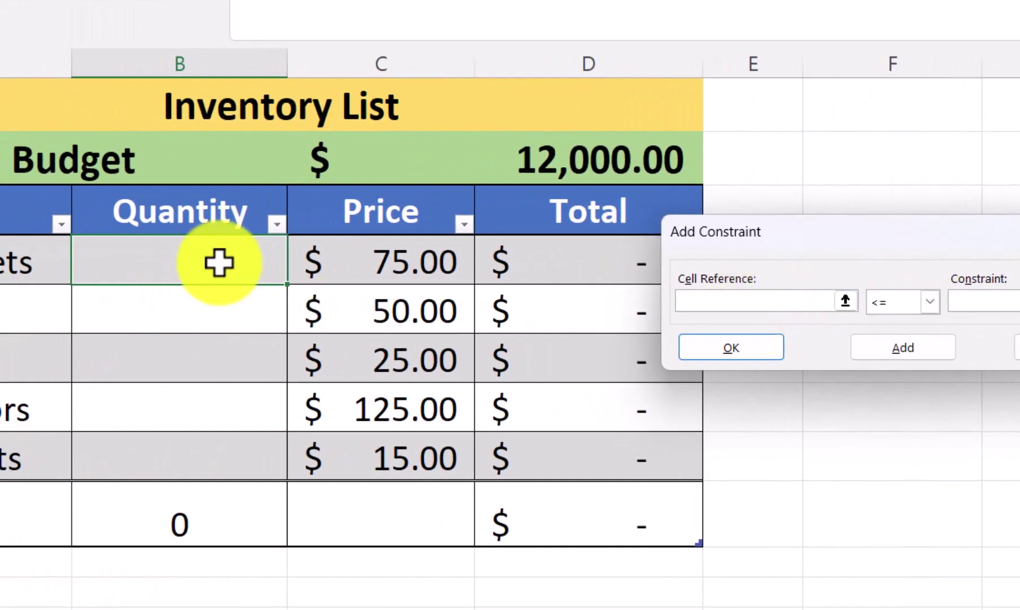
drag(219, 262, 205, 464)
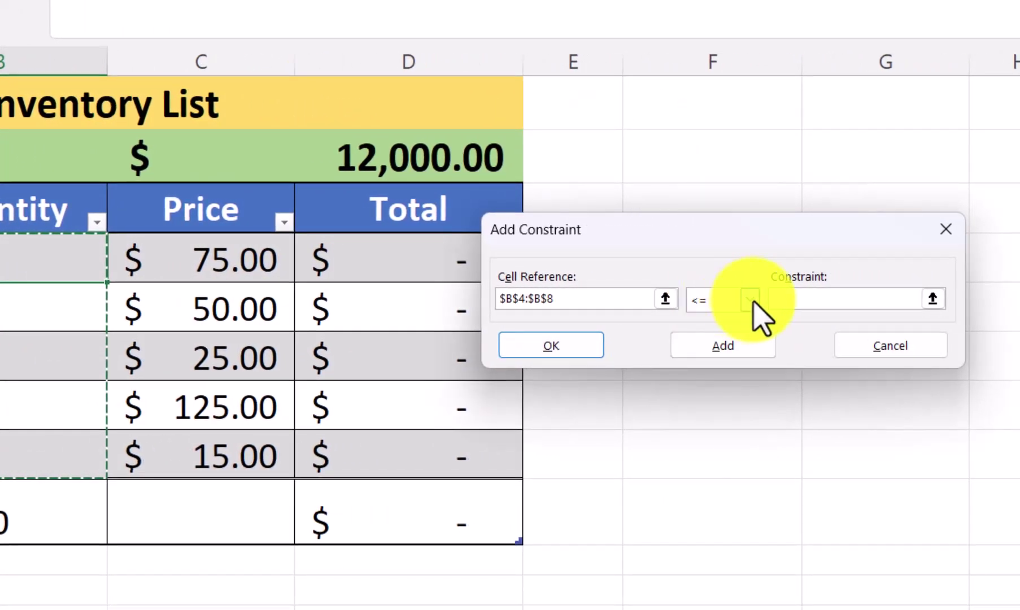
click(751, 300)
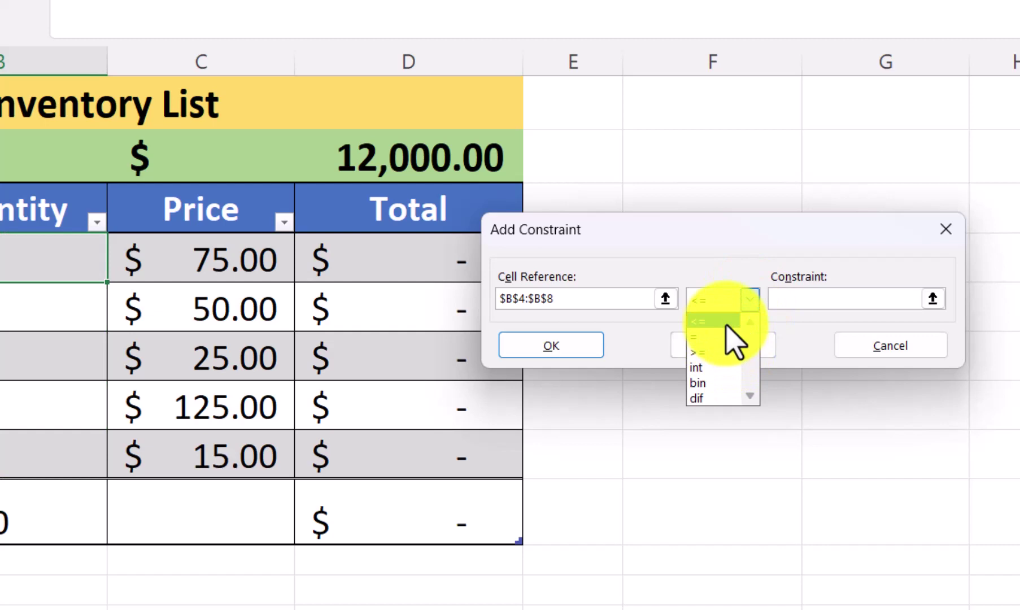
click(724, 349)
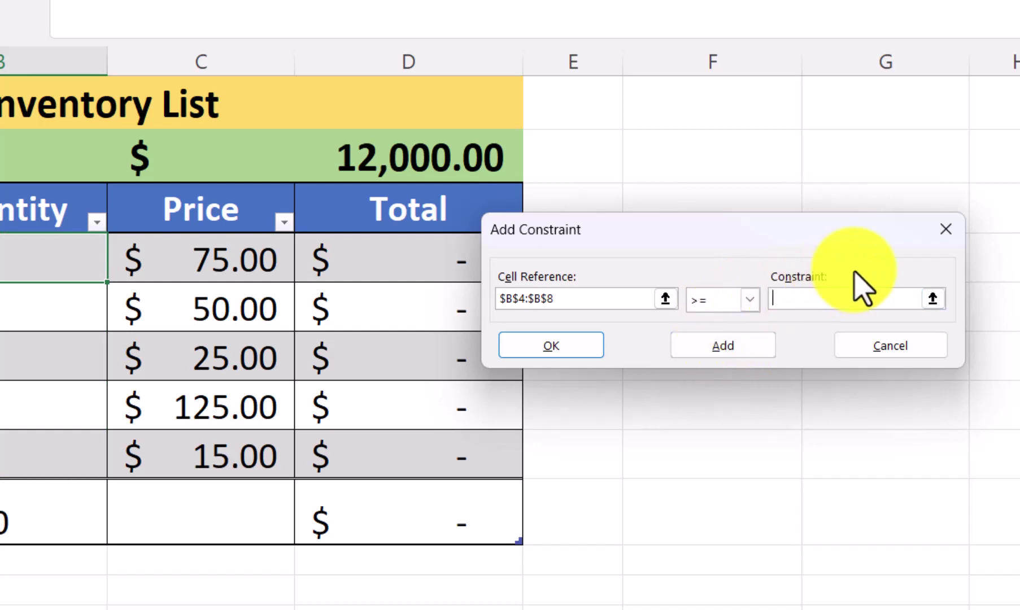
text(10)
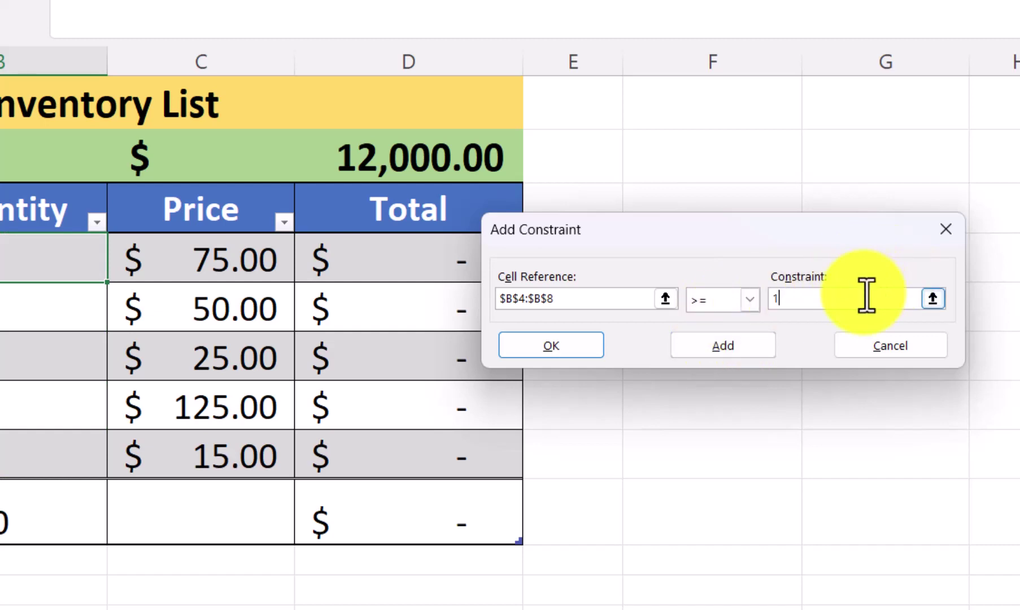
click(563, 345)
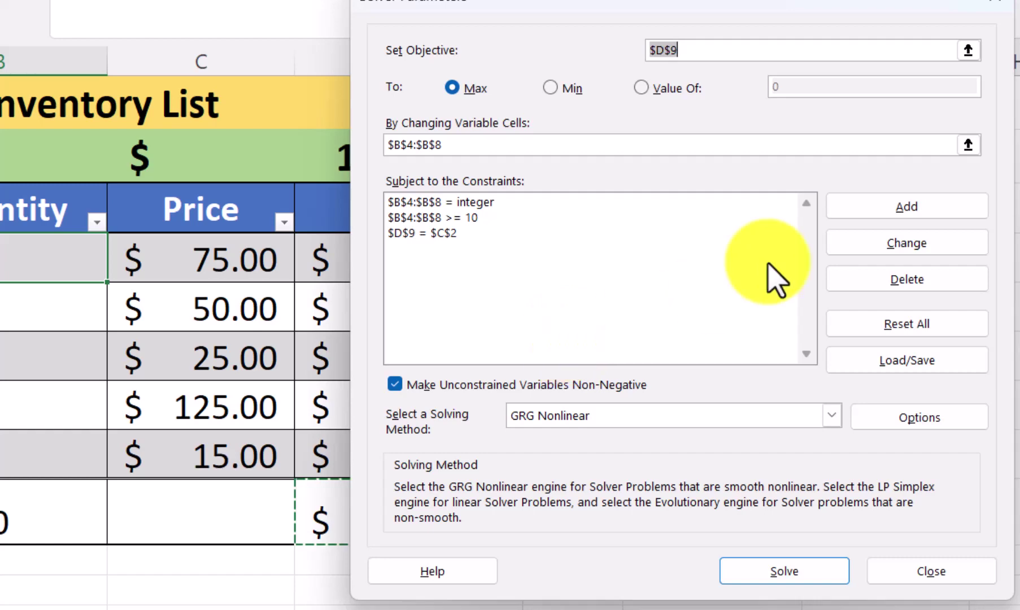
Add the constraint $B$4:$B$8 <= 100 to cap each quantity
click(906, 207)
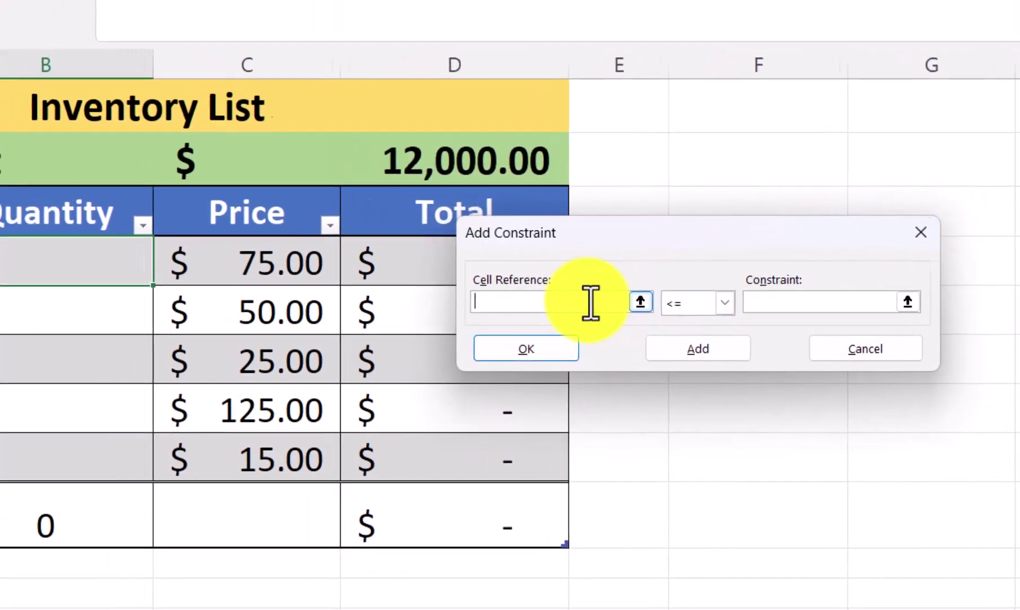
drag(61, 261, 36, 470)
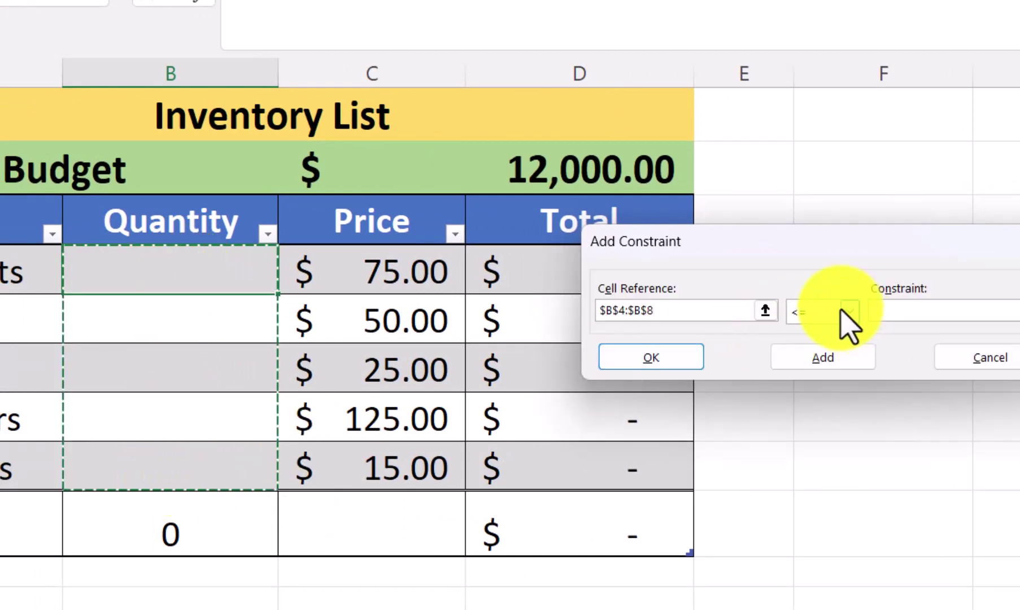
click(798, 314)
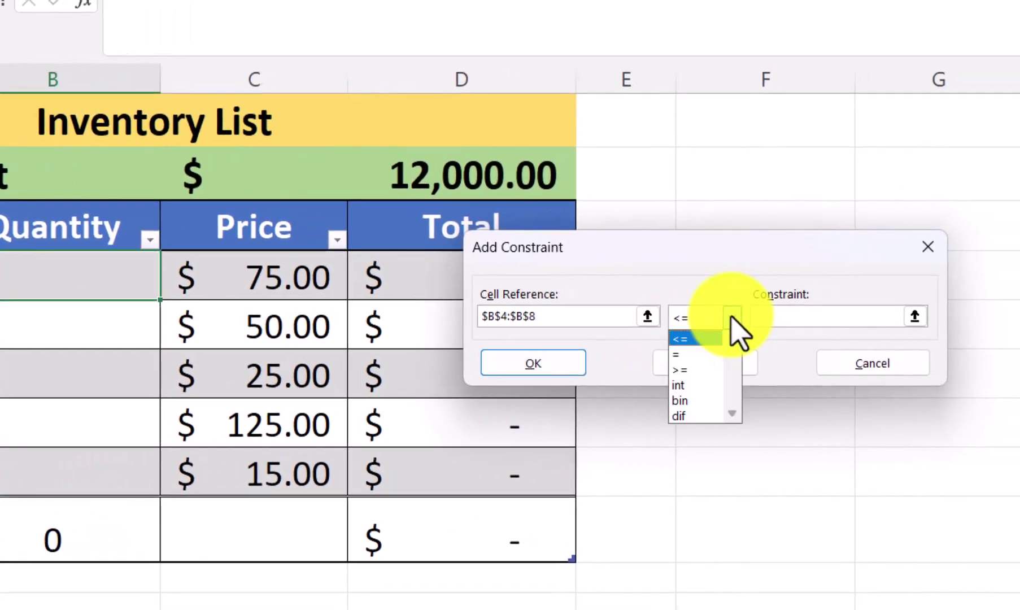
click(709, 337)
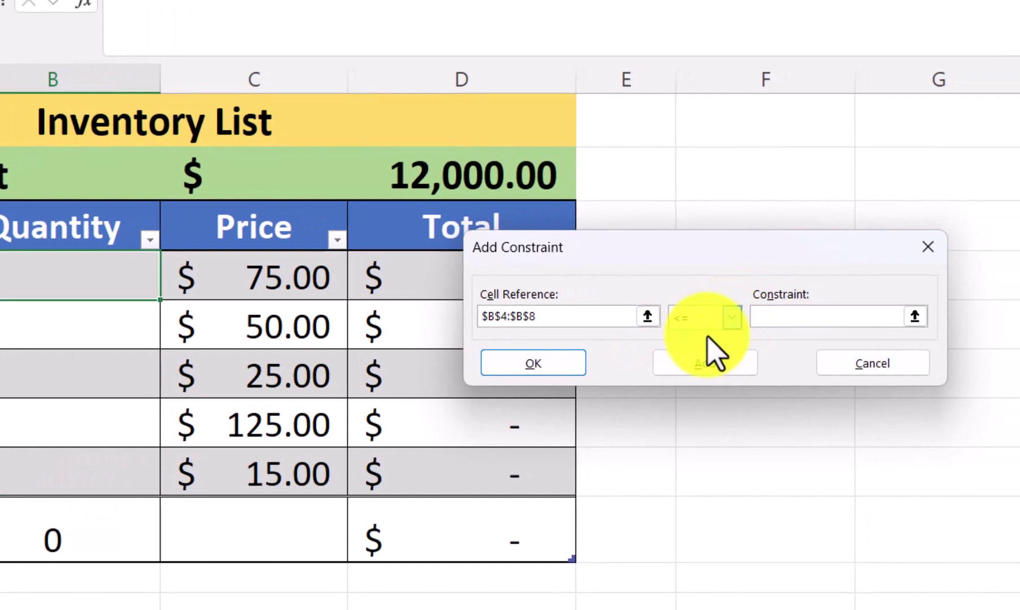
click(787, 316)
text(100)
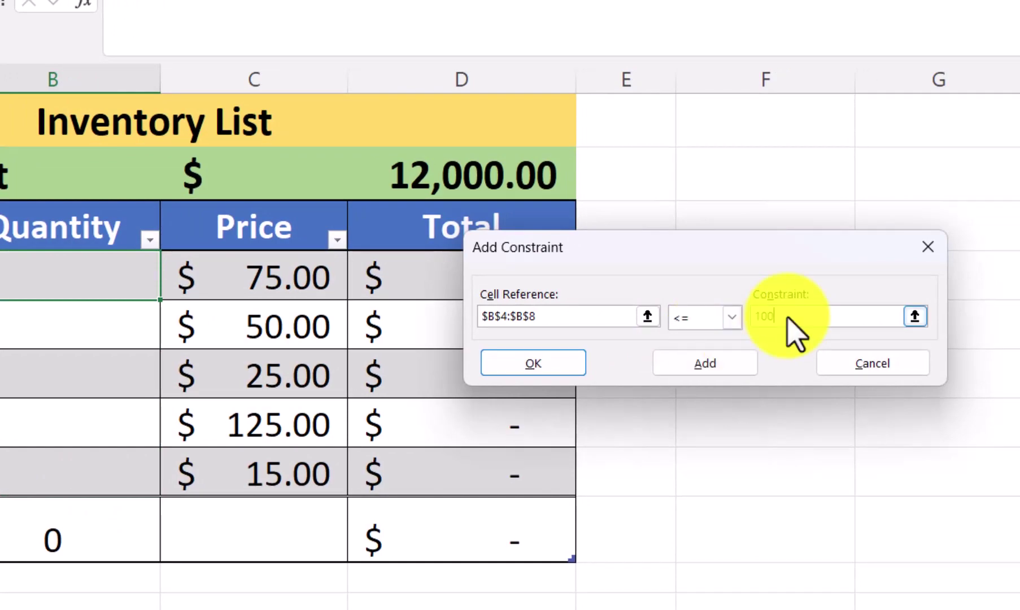
click(556, 365)
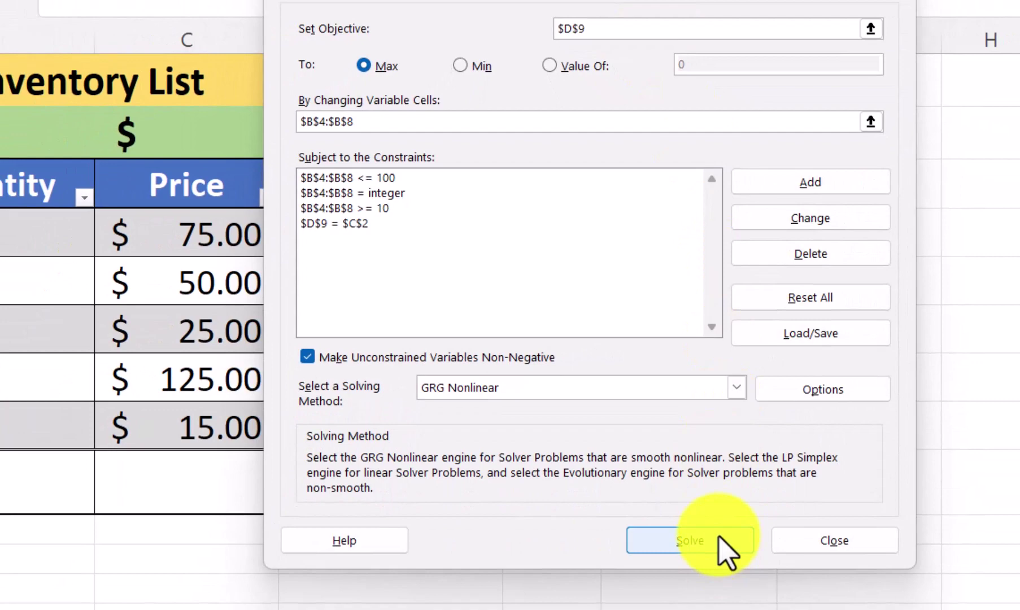
Solve and keep the result: quantities 37, 25, 18, 56, 35 totalling $12,000.00
click(718, 545)
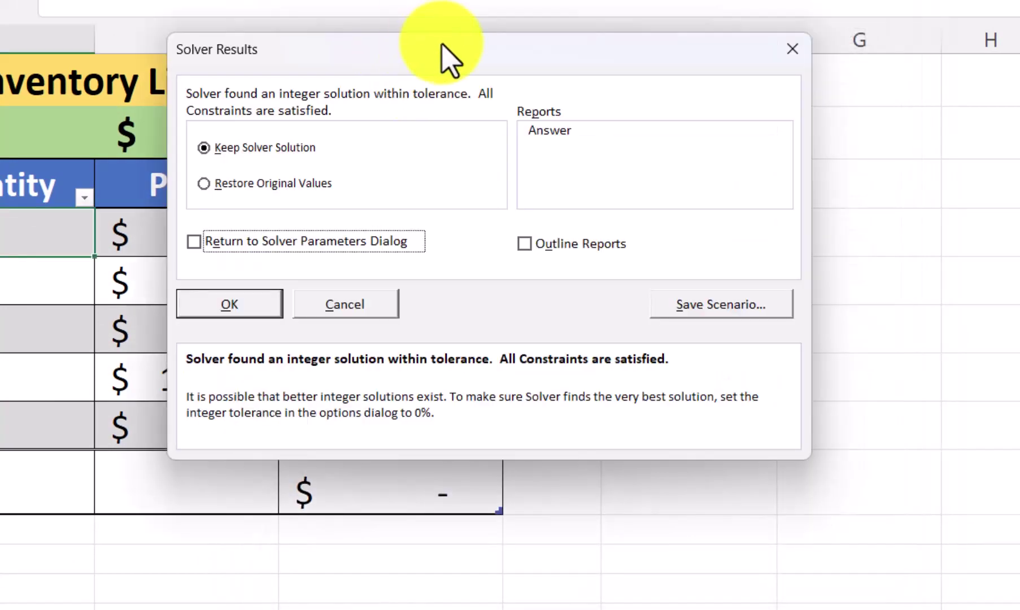
click(245, 304)
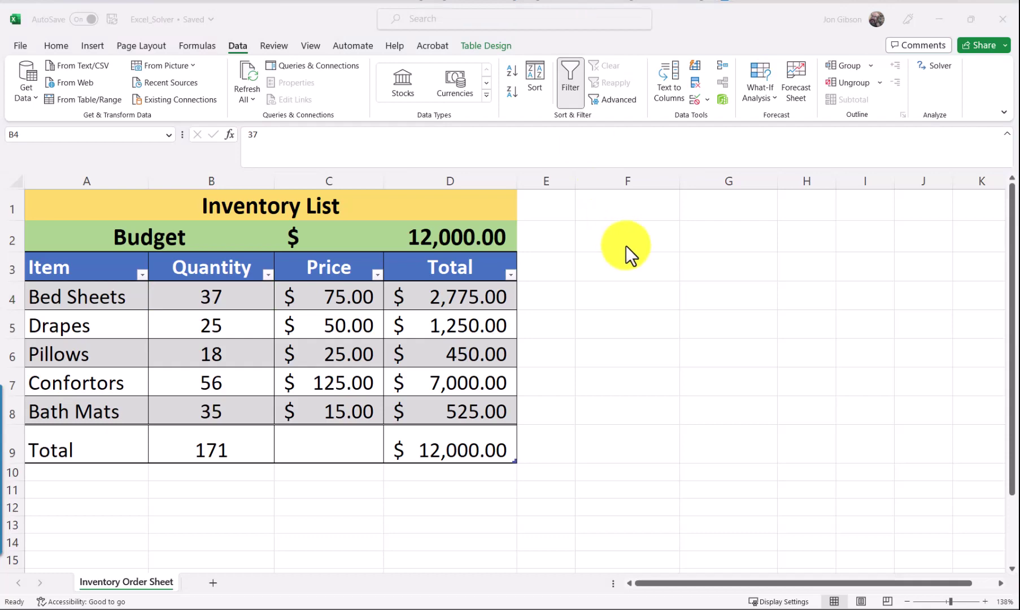
Reopen Solver and change the $B$4:$B$8 >= 10 constraint to >= 50
click(940, 108)
click(934, 66)
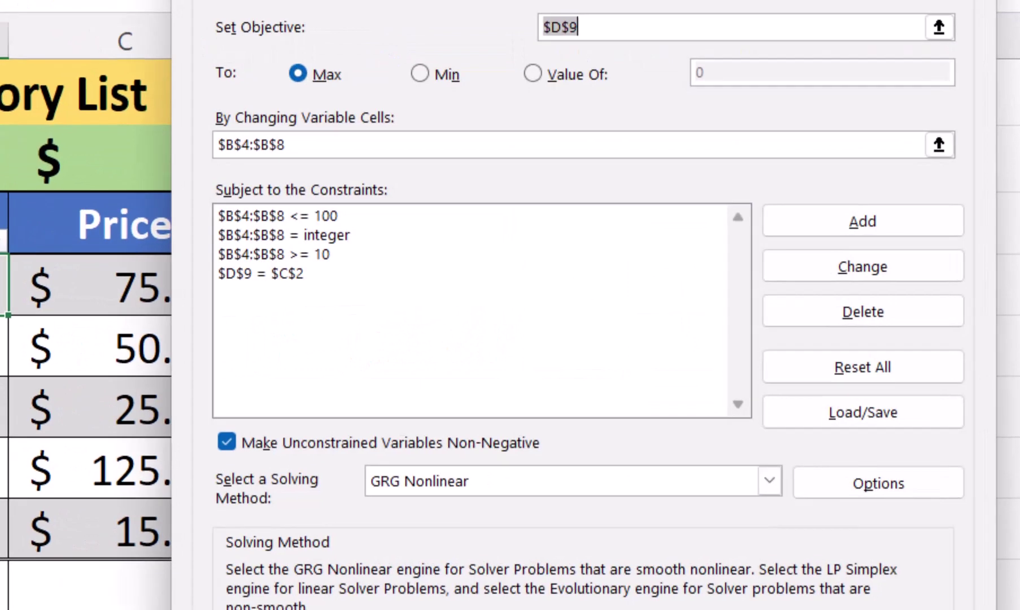
click(435, 255)
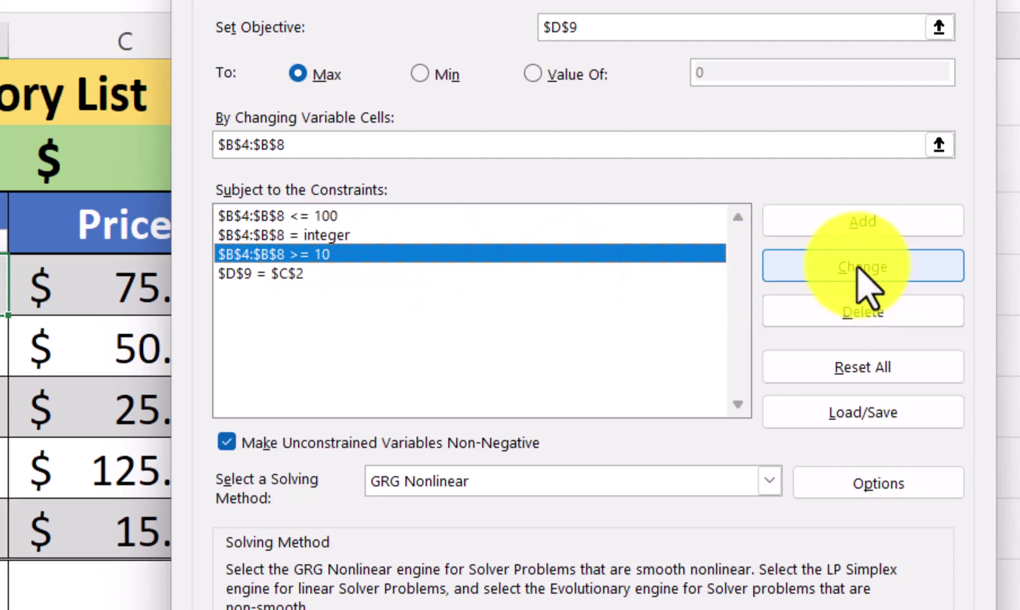
click(873, 259)
click(701, 343)
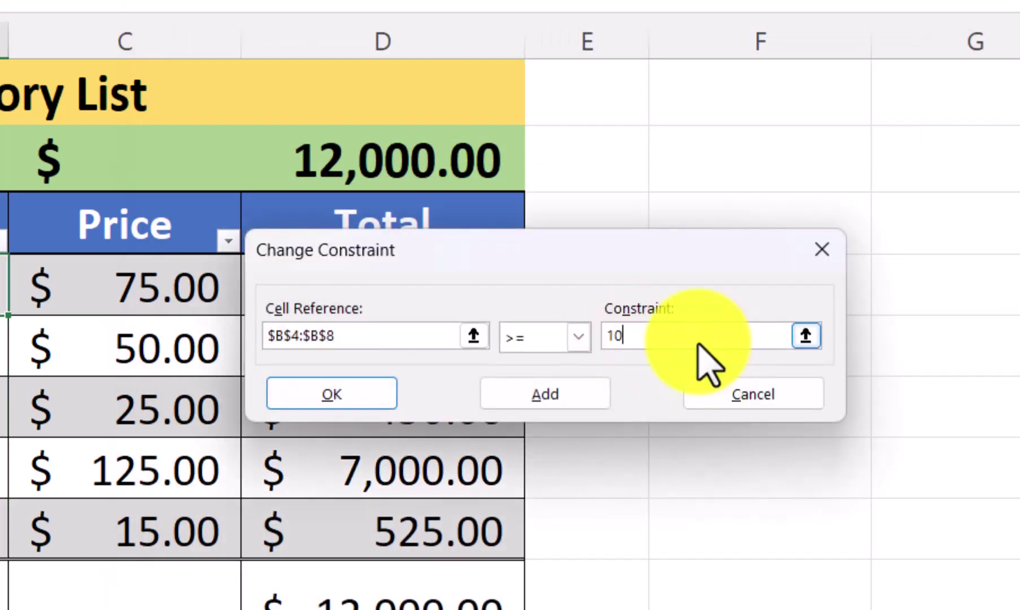
key(BackSpace)
key(BackSpace)
text(50)
click(370, 392)
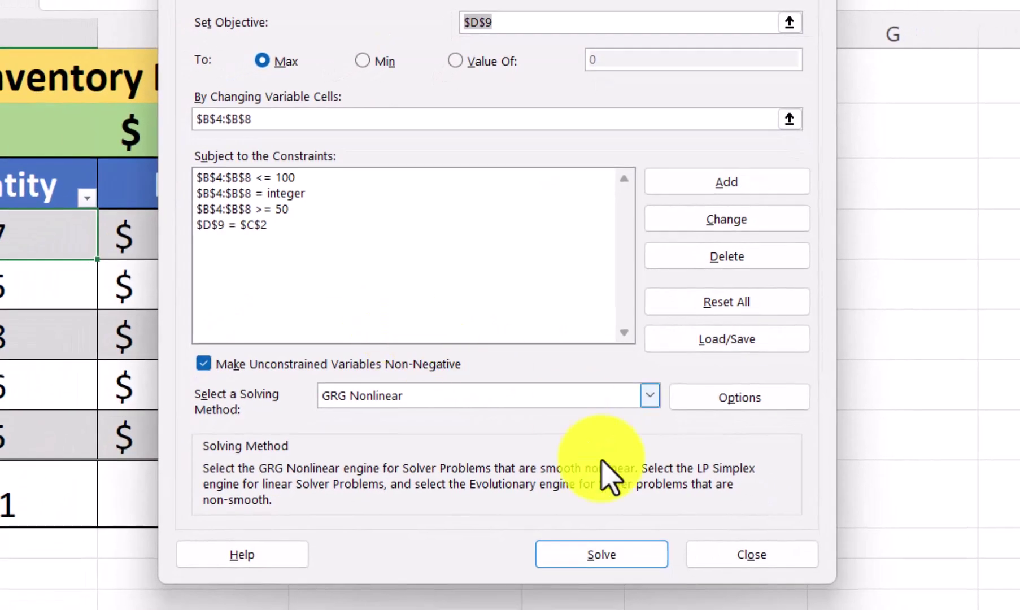
Rerun Solver, see no feasible solution with totals at $14,500.00, and return to Solver Parameters
click(621, 556)
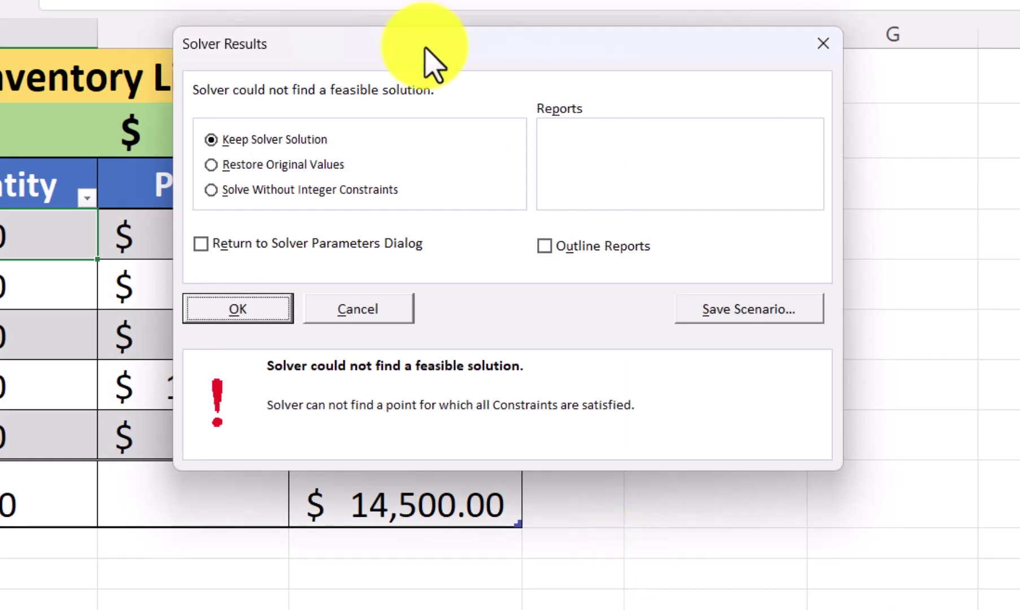
drag(425, 50, 877, 34)
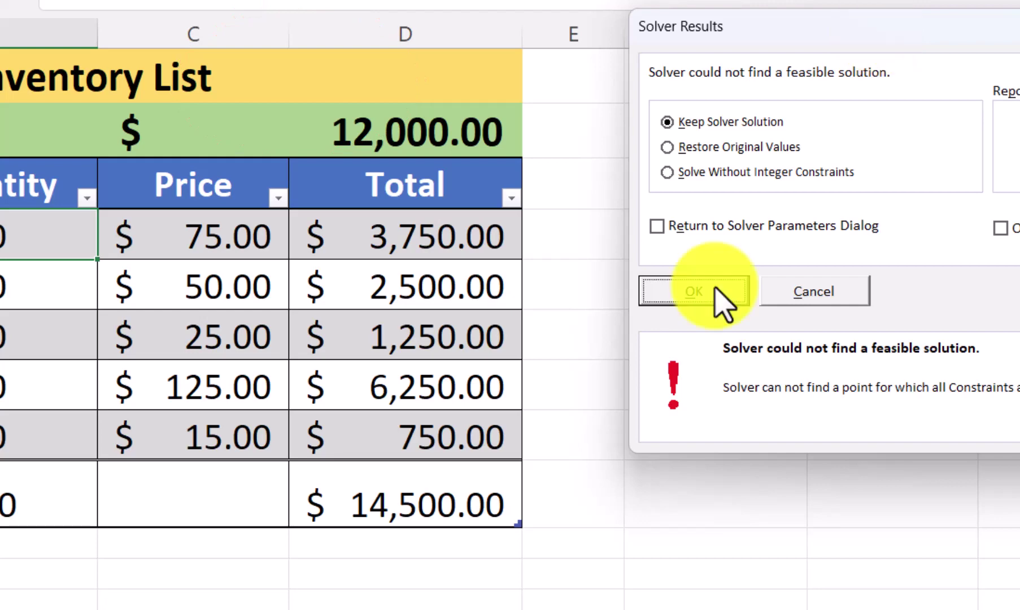
click(703, 225)
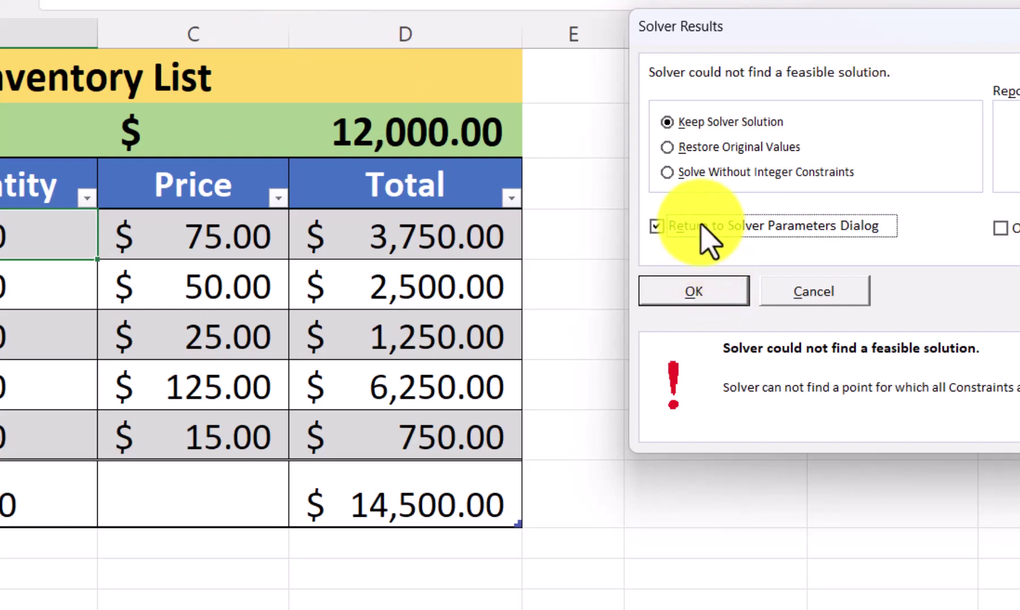
click(710, 298)
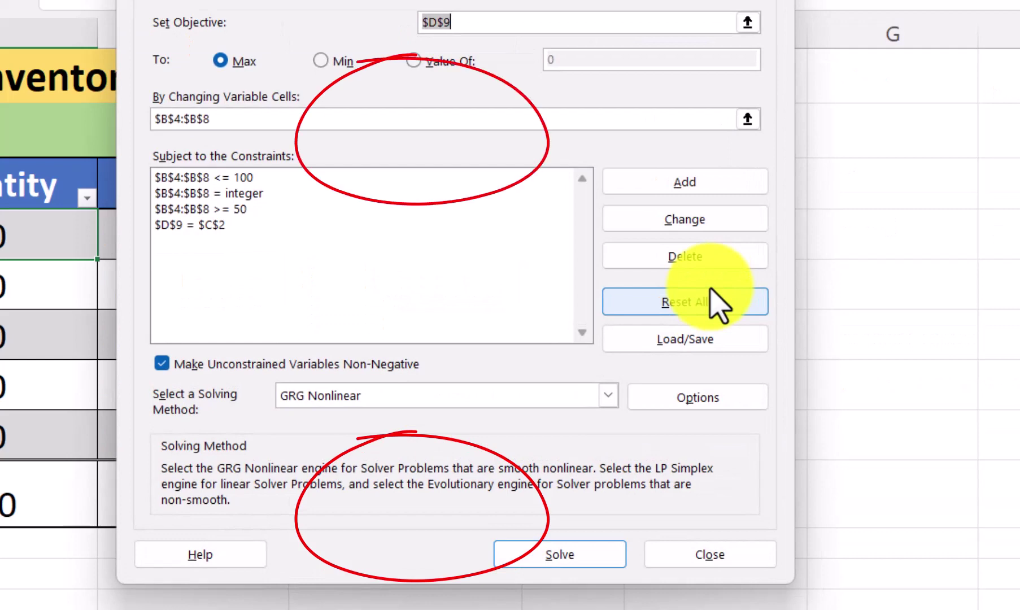
Reset the minimum-quantity constraint from 50 to 10, re-solve, and keep quantities 42, 92, 72, 10, 80
click(228, 210)
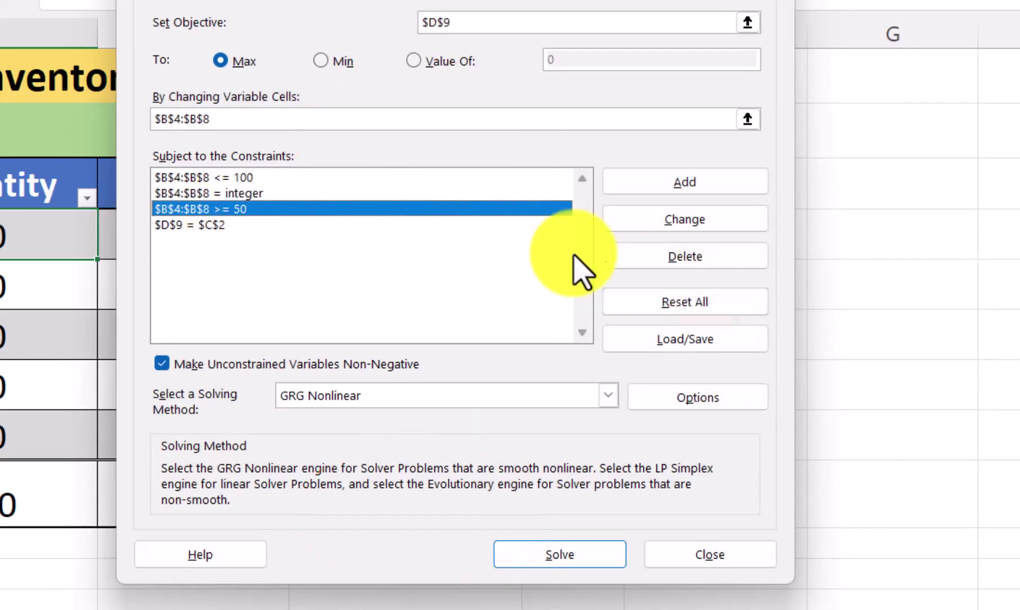
click(697, 223)
click(562, 277)
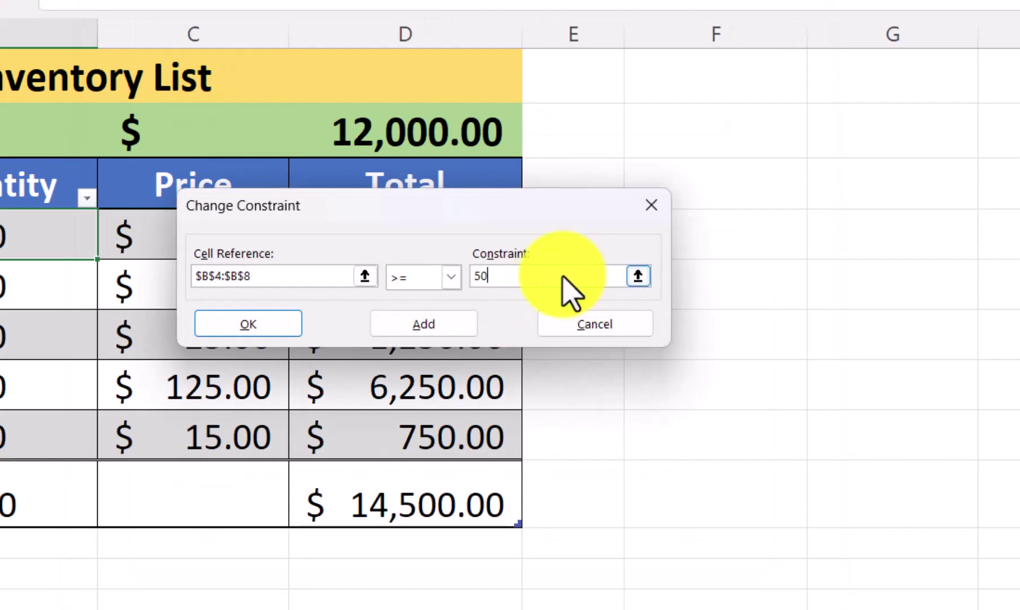
key(BackSpace)
key(BackSpace)
text(10)
click(282, 330)
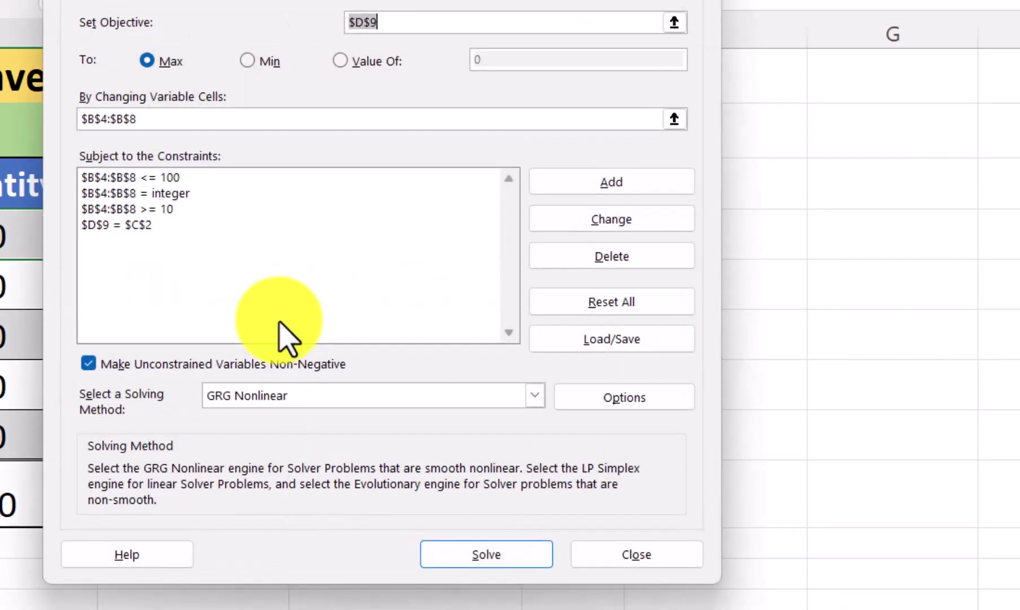
click(488, 556)
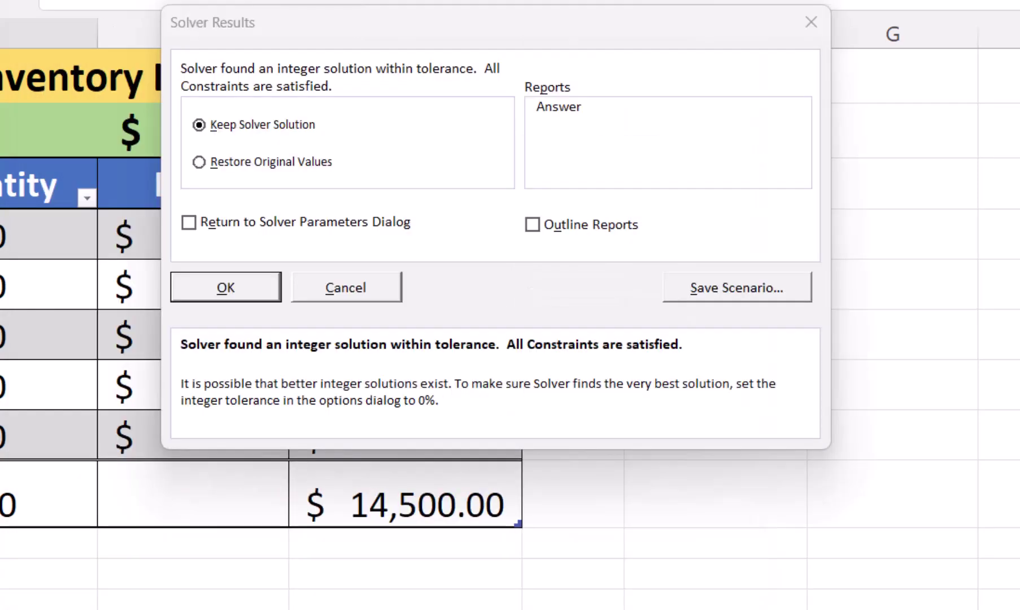
click(247, 290)
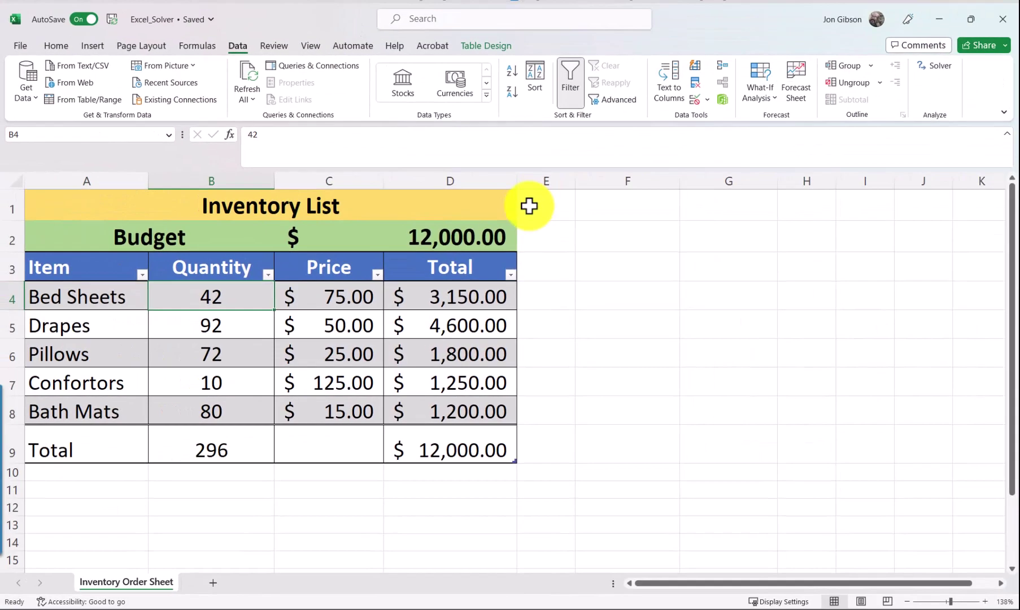